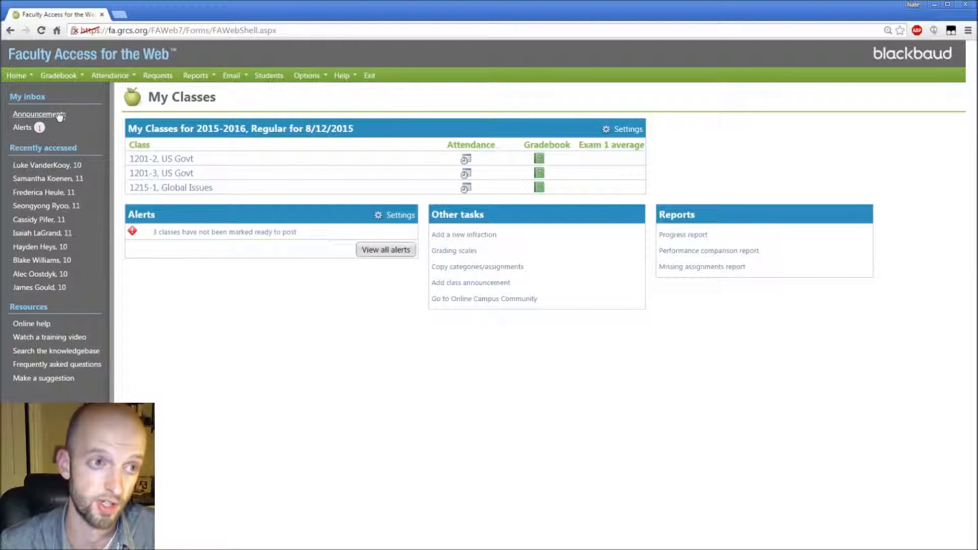
Open the gradebook's category editing page.
left_click(58, 75)
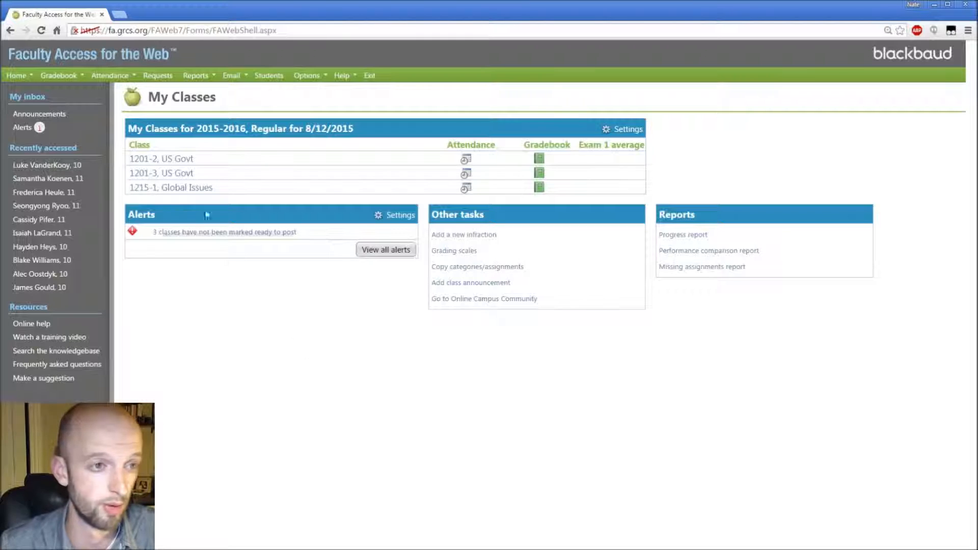
left_click(60, 77)
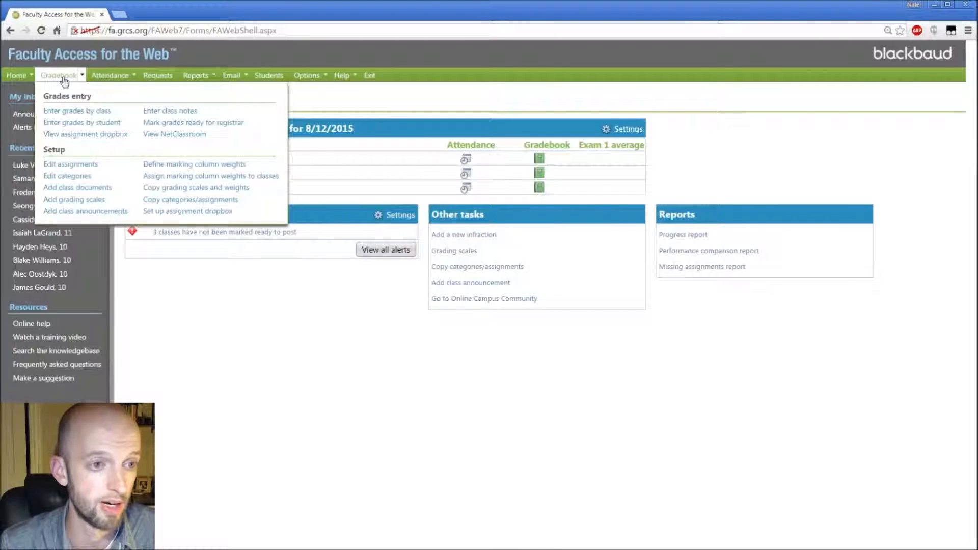
left_click(66, 176)
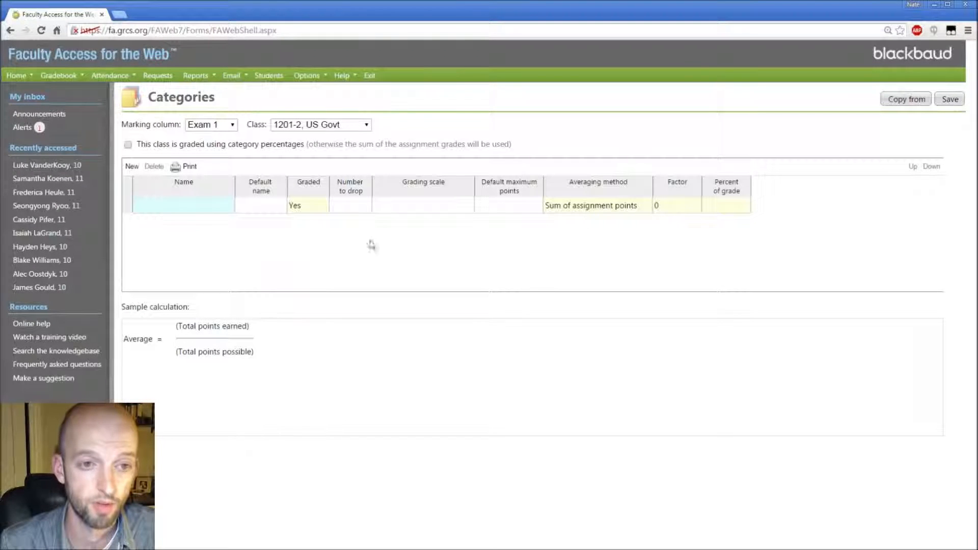
Review the available marking columns and classes, keeping Exam 1 and class 1201-2, US Govt selected.
left_click(223, 126)
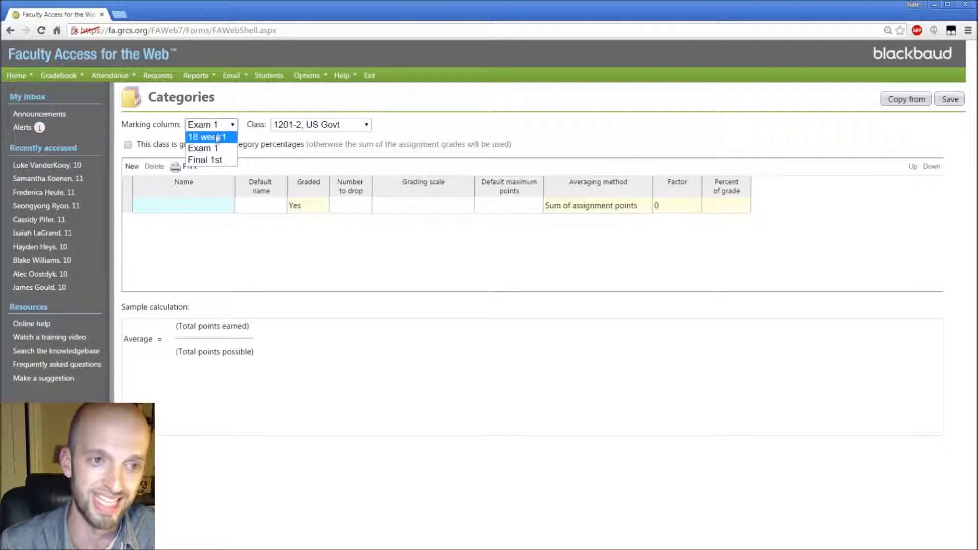
left_click(344, 103)
left_click(232, 126)
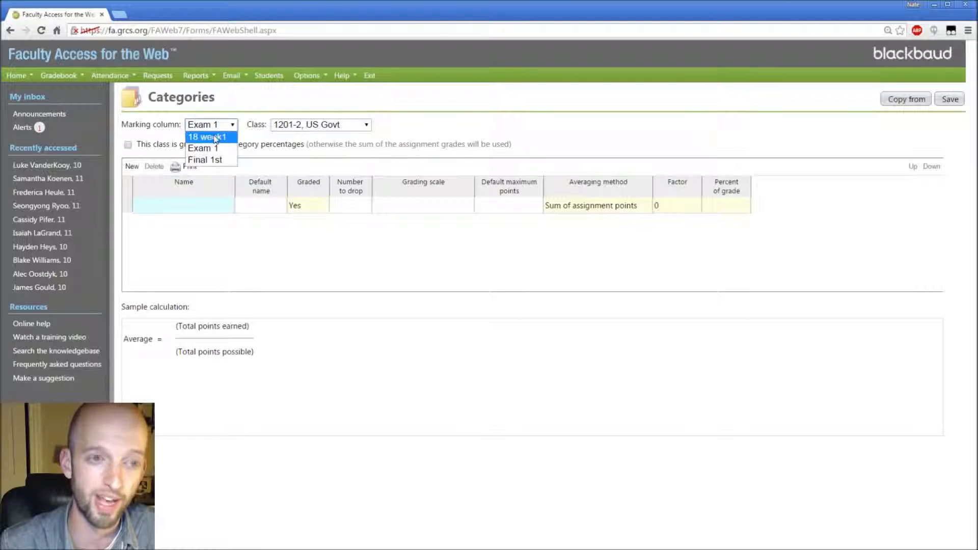
left_click(251, 106)
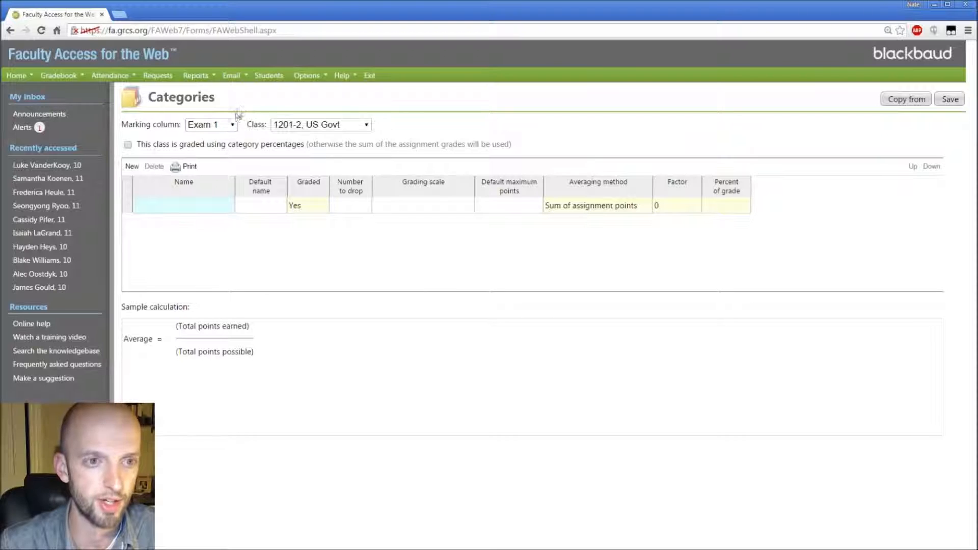
left_click(313, 127)
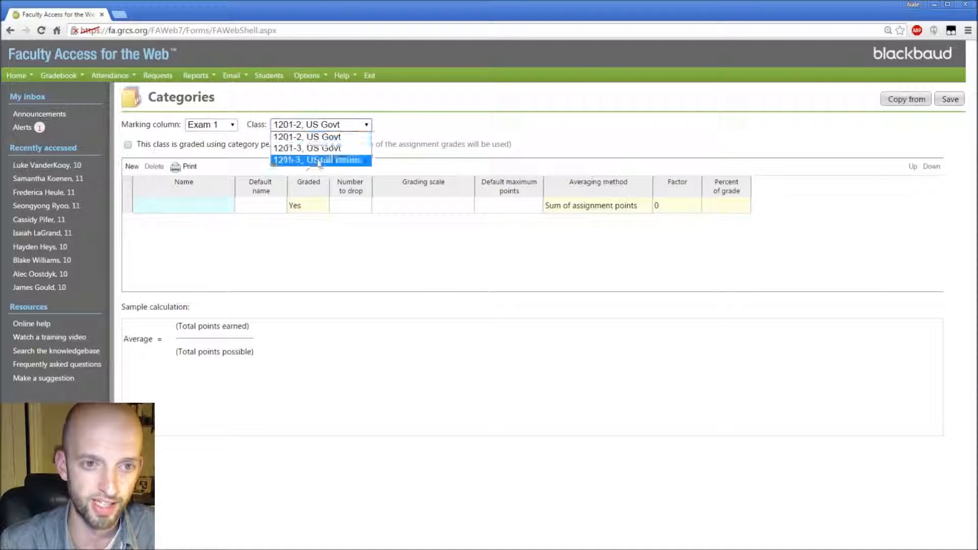
left_click(322, 137)
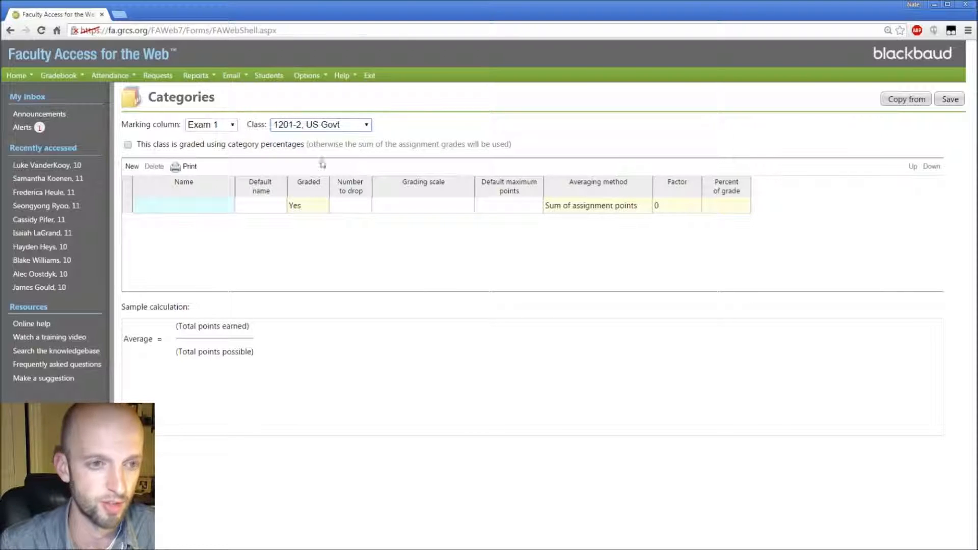
Set the class to be graded using category percentages and name the first category Formative.
left_click(128, 146)
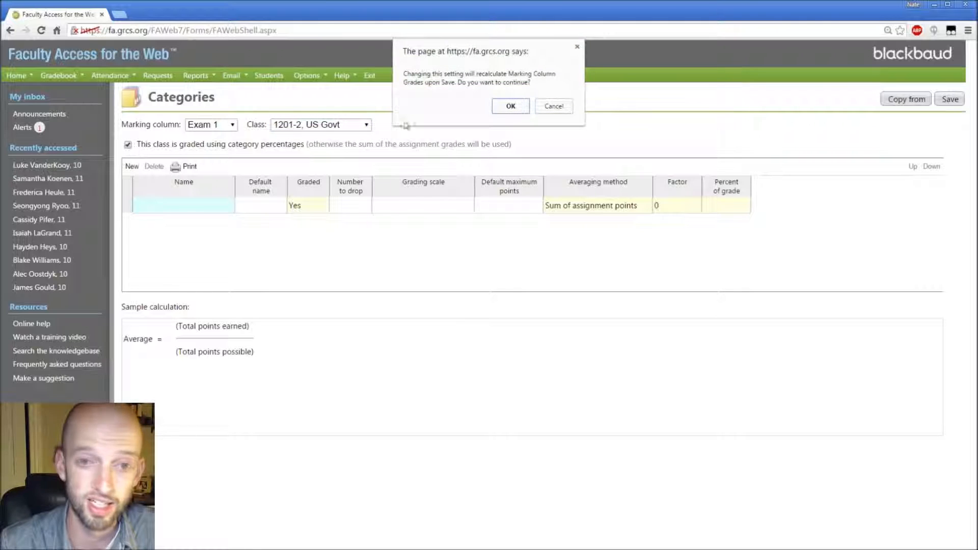
left_click(511, 106)
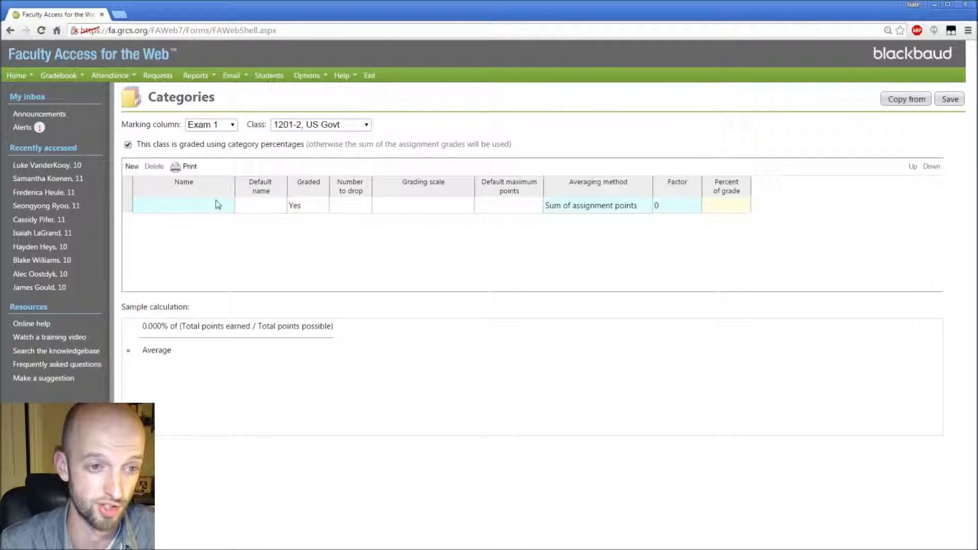
left_click(187, 211)
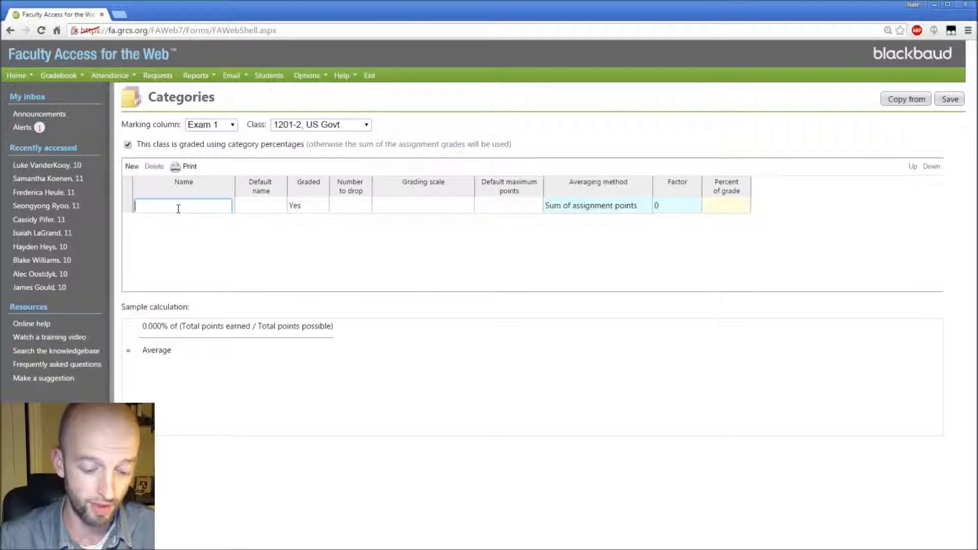
type("Formative")
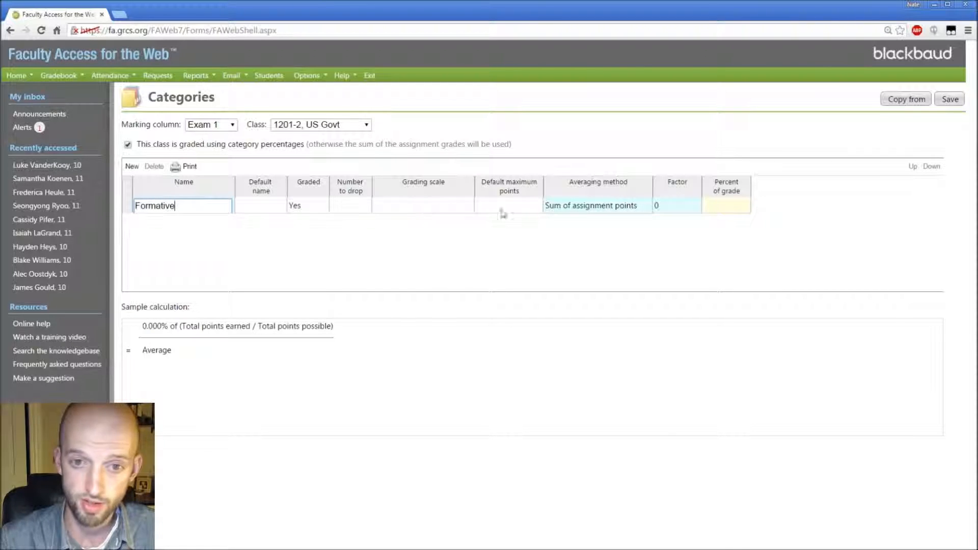
Choose Sum of assignment points as the Formative category's averaging method.
left_click(575, 208)
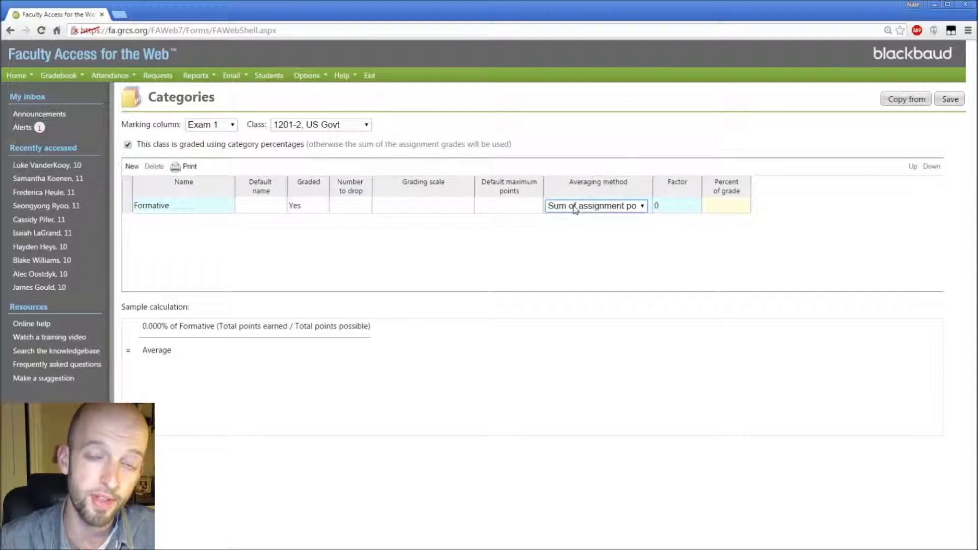
left_click(576, 208)
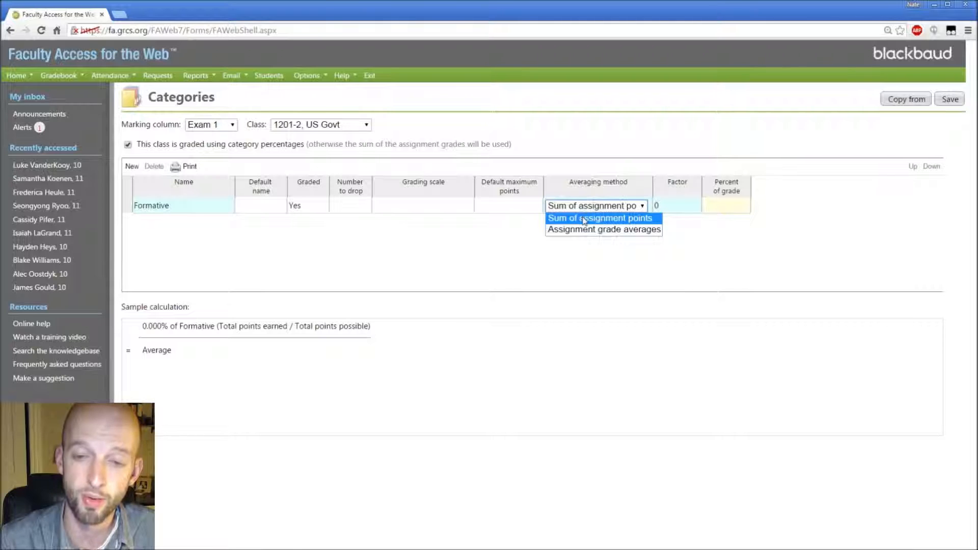
left_click(583, 219)
left_click(585, 208)
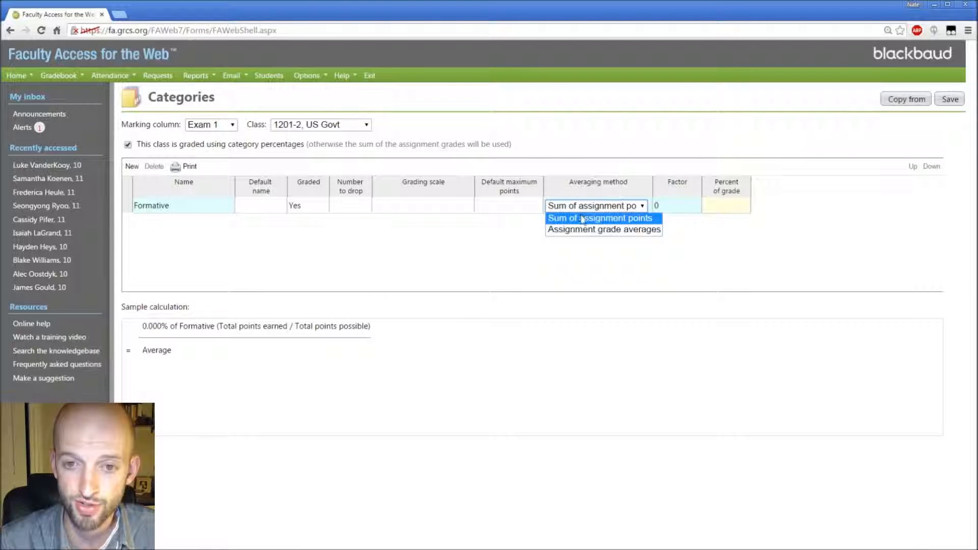
left_click(581, 218)
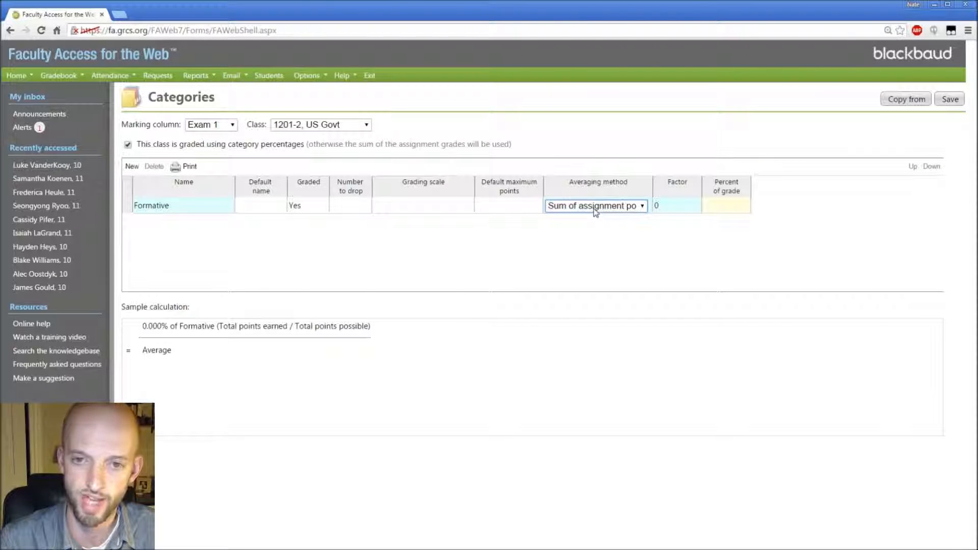
Set the Formative category's factor to 3.
left_click(666, 206)
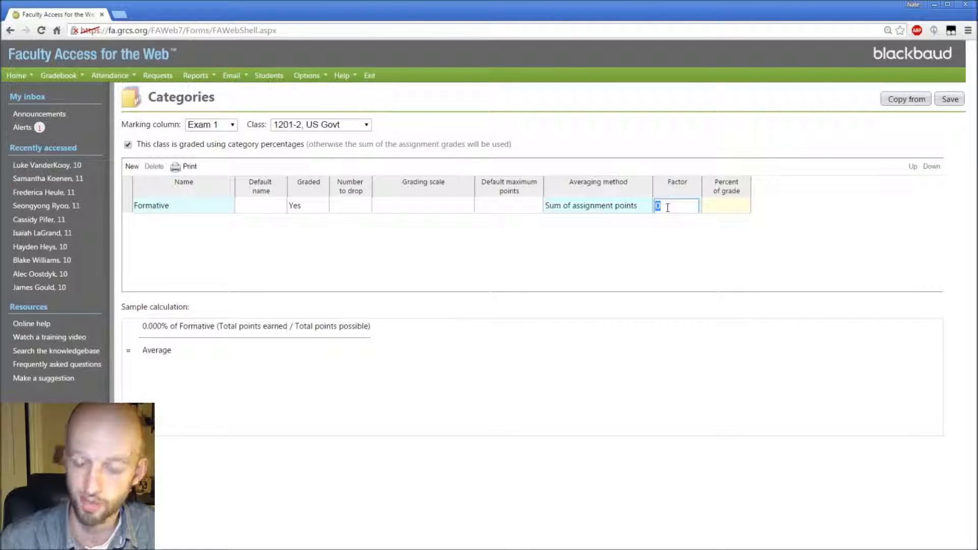
type("3")
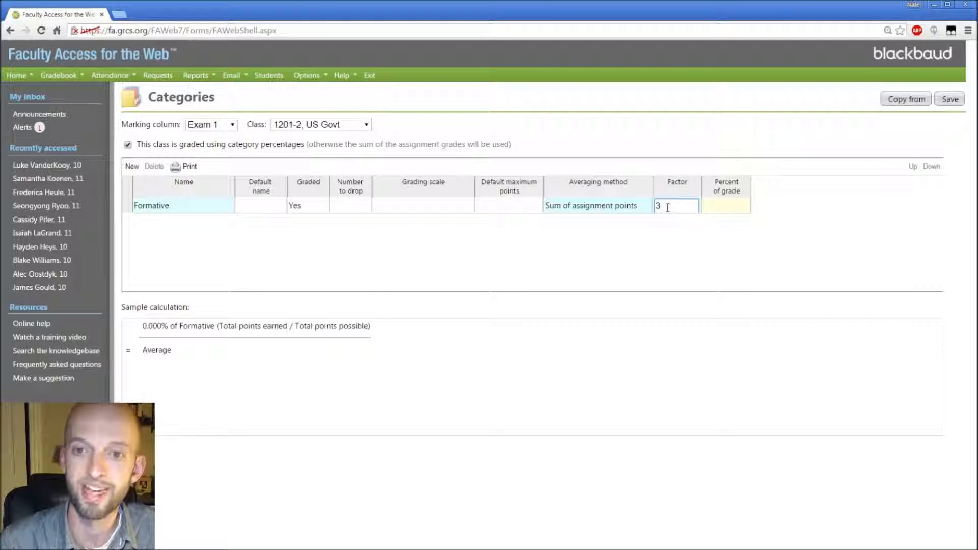
left_click(714, 207)
Try a factor of 2.5 for the Formative category and restore it to 3.
left_click(671, 208)
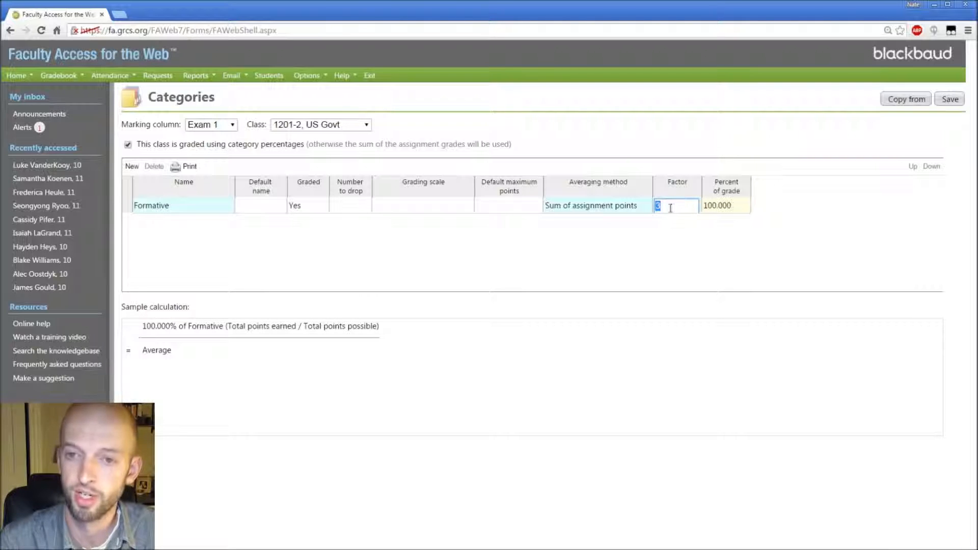
key("BackSpace")
type("2.5")
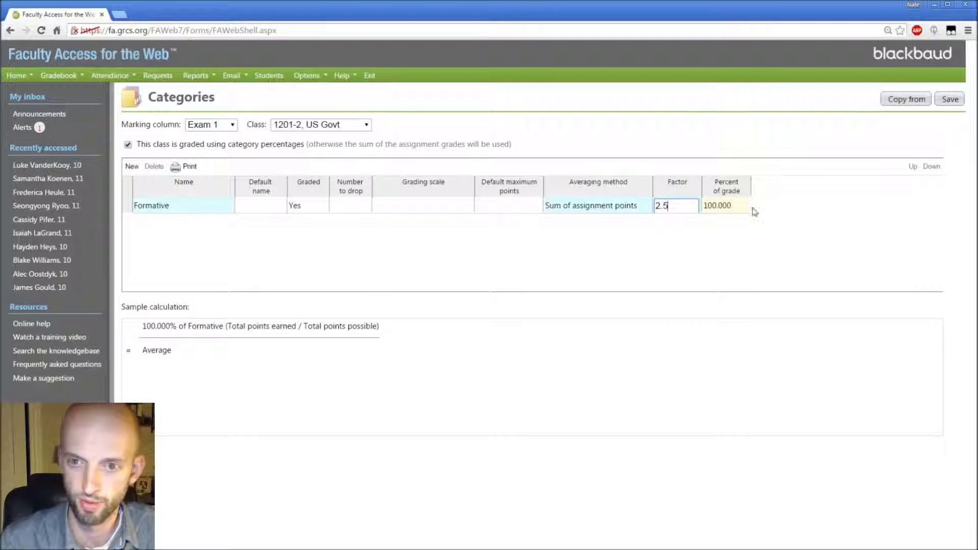
left_click(631, 206)
left_click(677, 205)
type("3")
left_click(719, 209)
left_click(679, 206)
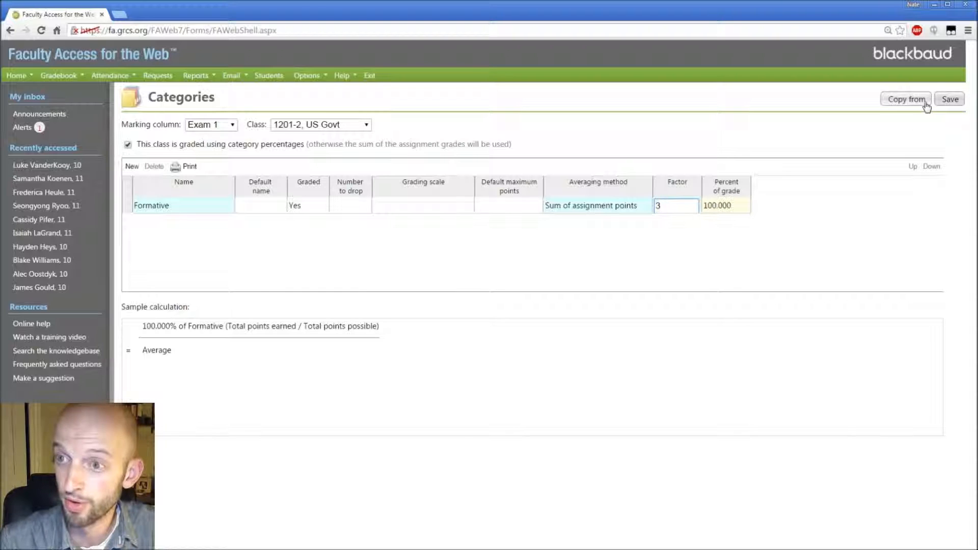
Add a Summative category with a factor of 7 and save the class's categories.
left_click(132, 166)
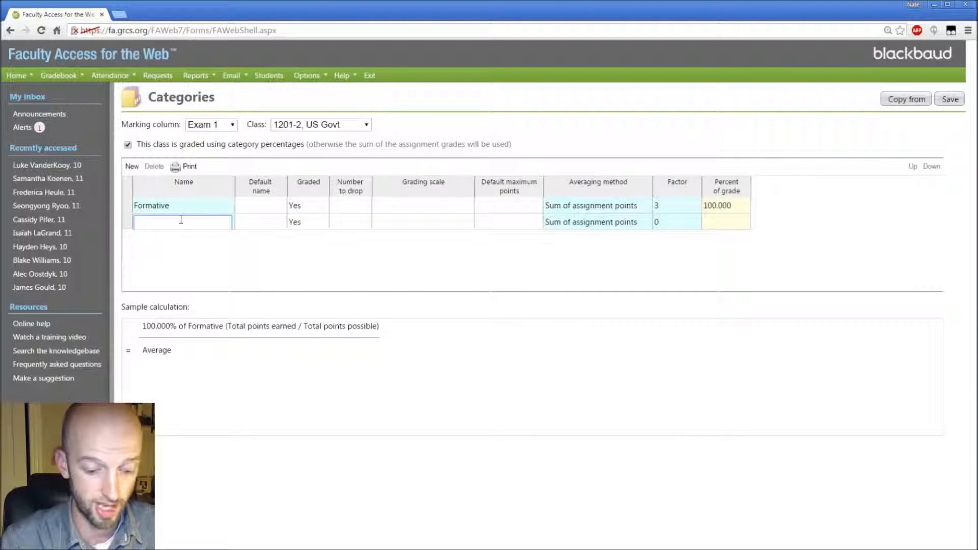
type("Summative")
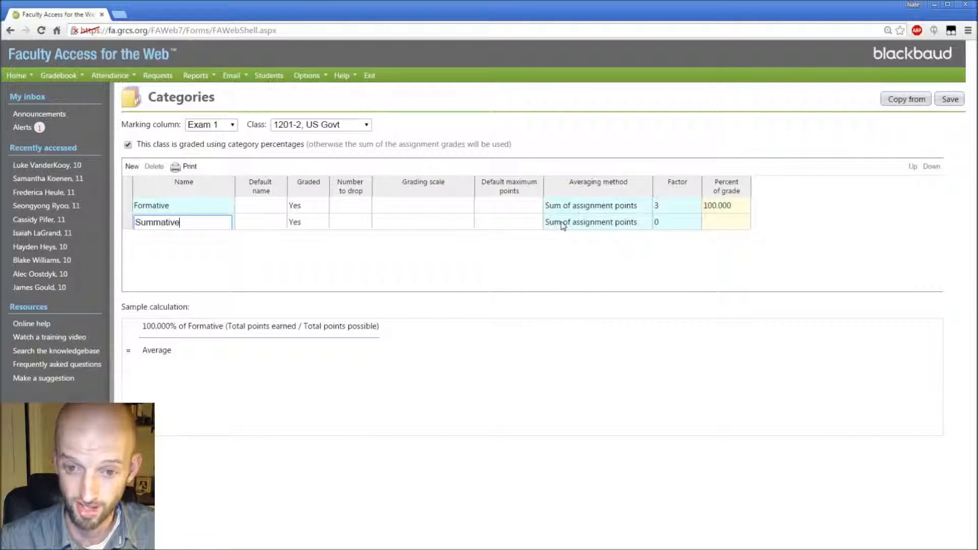
left_click(667, 224)
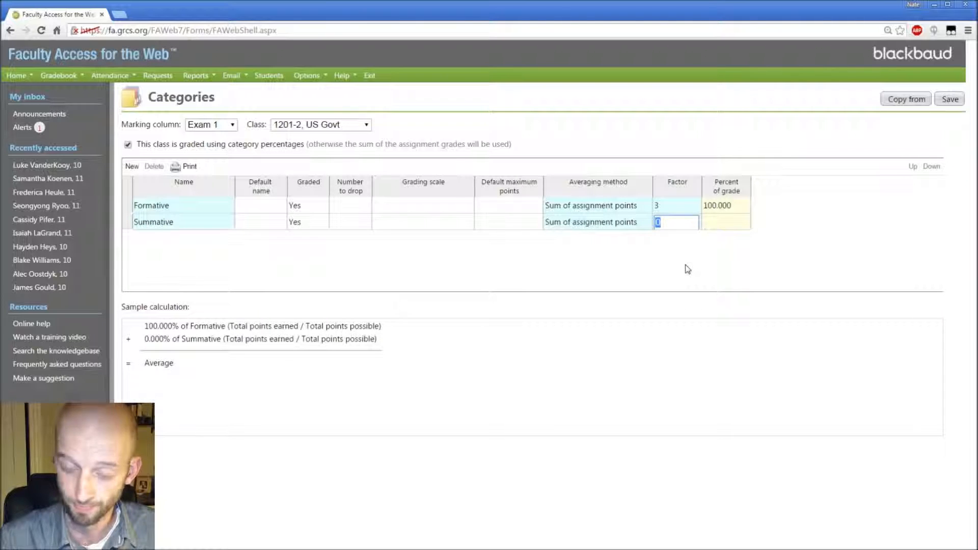
type("7")
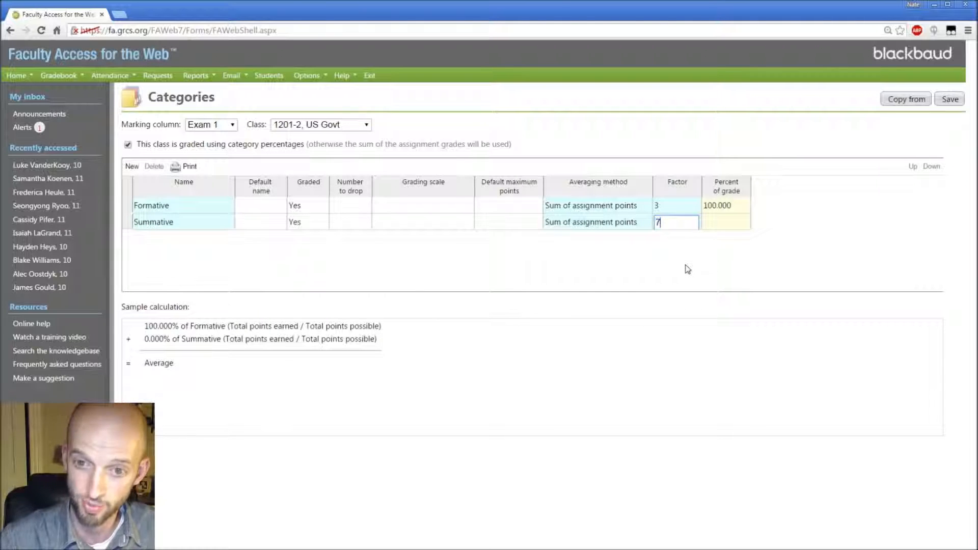
left_click(683, 206)
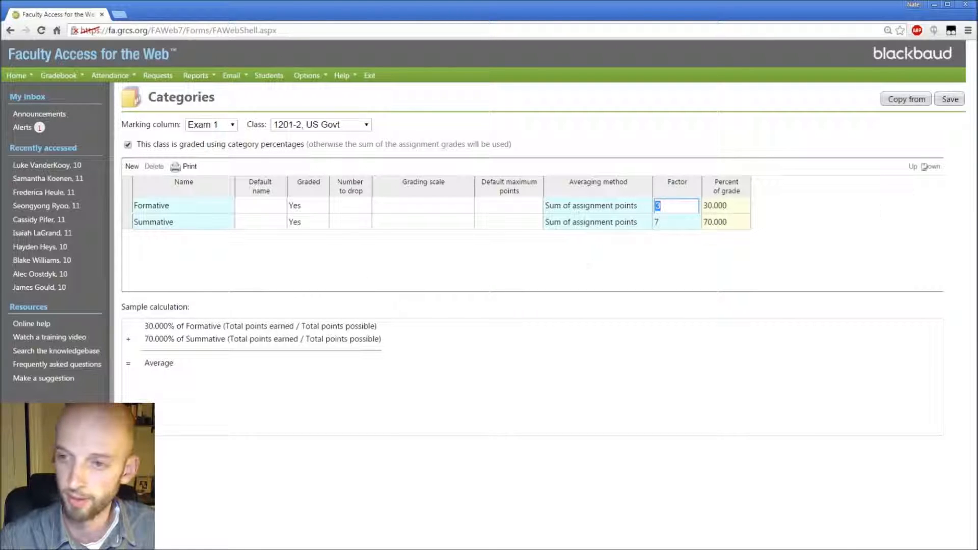
left_click(949, 102)
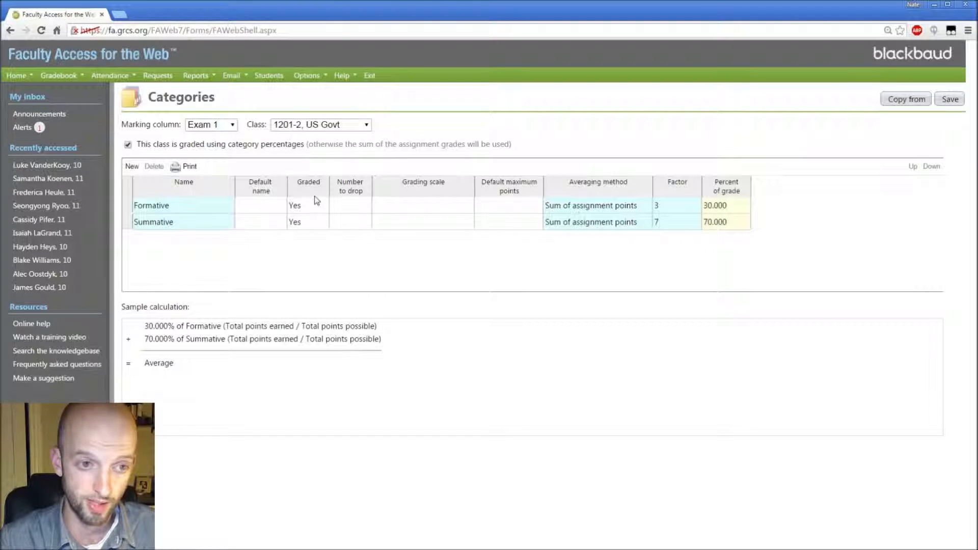
Re-enter 3 as the Formative category's factor and save the categories again.
left_click(174, 208)
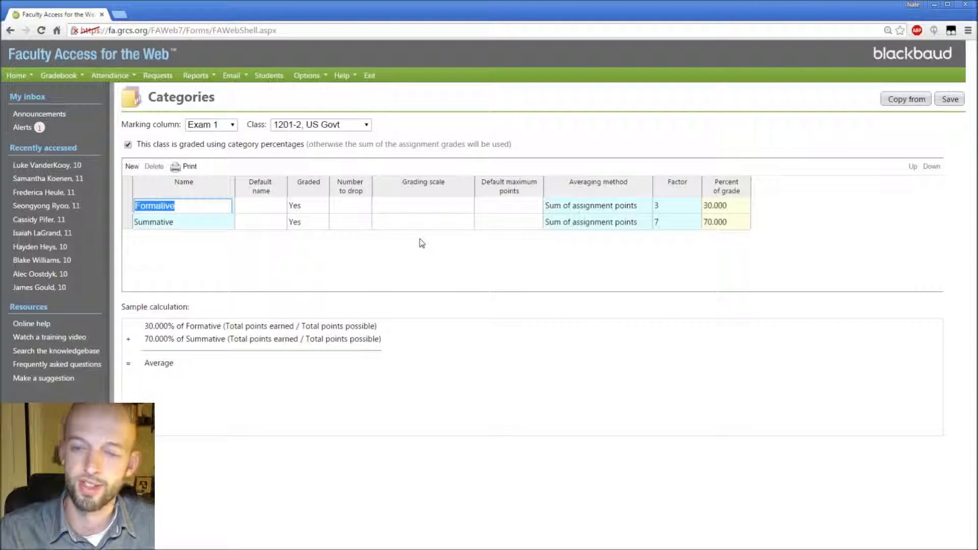
left_click(676, 205)
type("3")
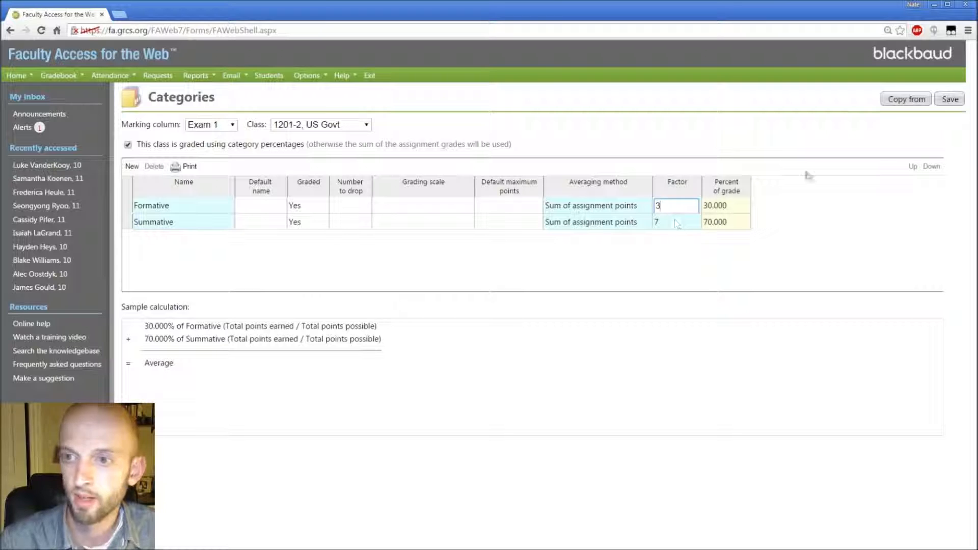
left_click(948, 101)
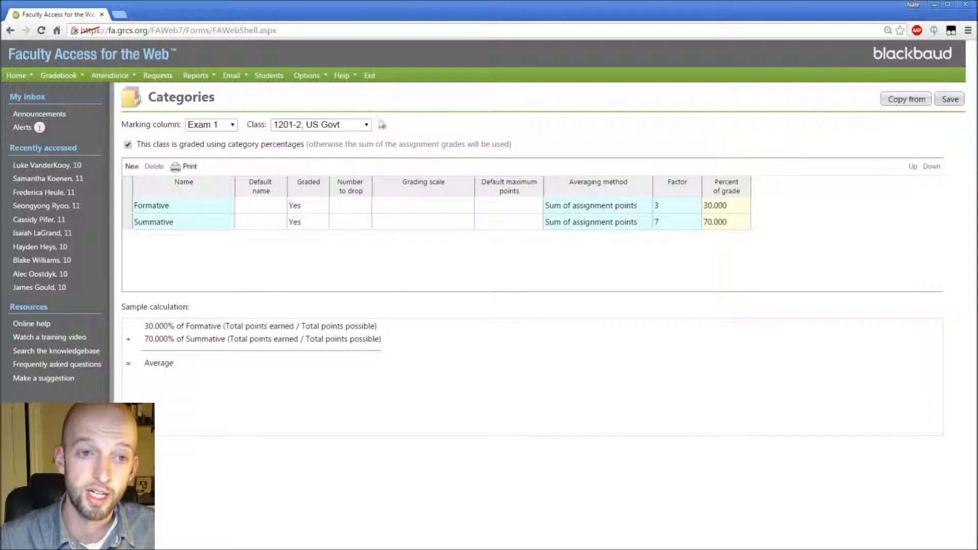
Copy the Exam 1 categories from class 1201-2, US Govt into class 1201-3, US Govt, without copying assignments.
left_click(356, 125)
left_click(330, 150)
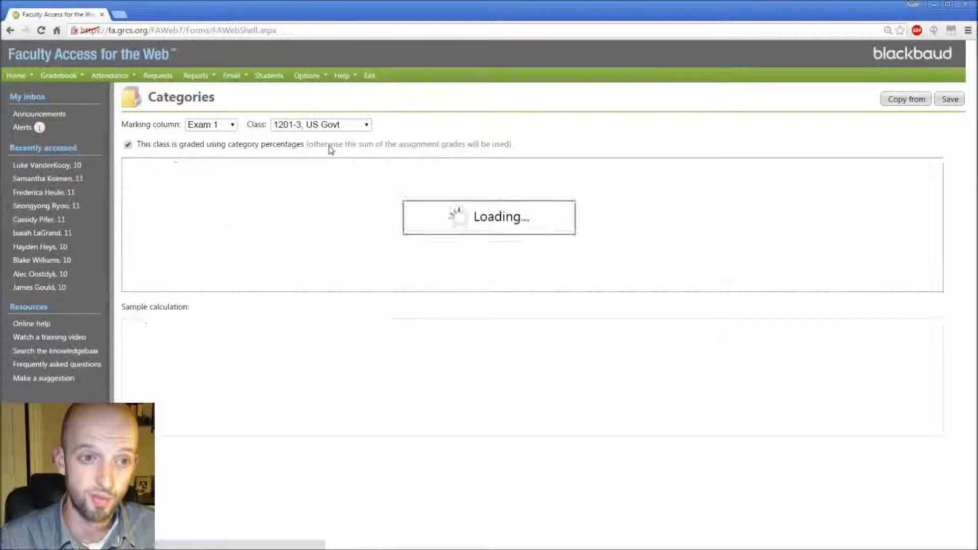
left_click(906, 99)
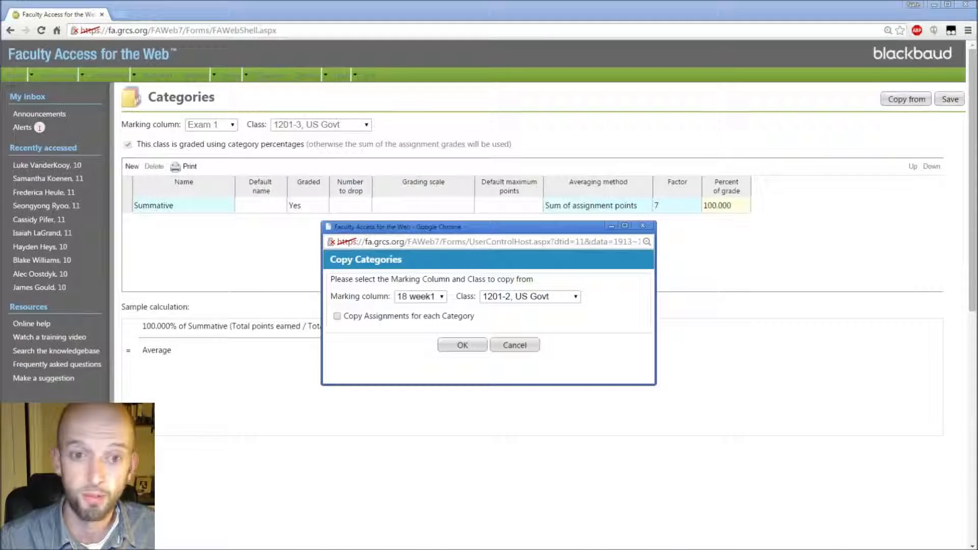
left_click(421, 297)
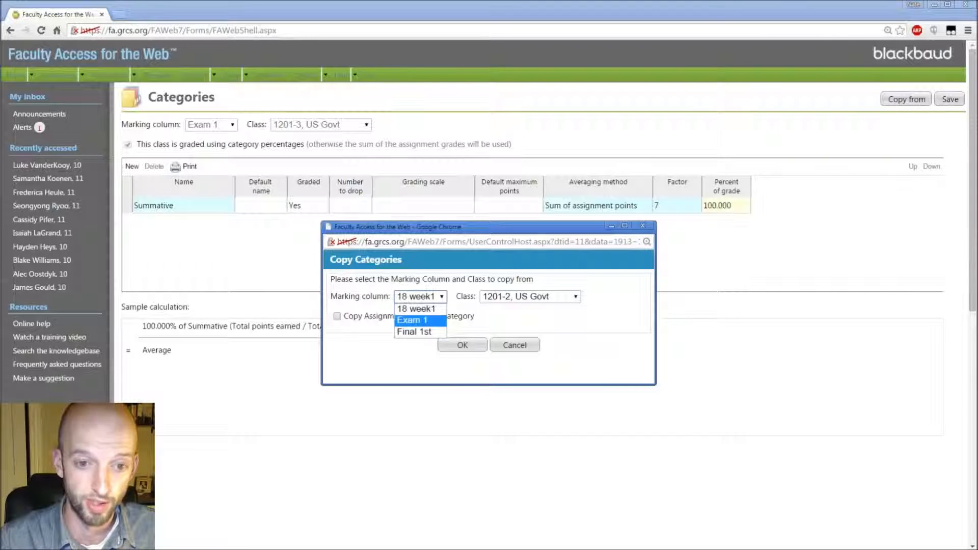
left_click(412, 320)
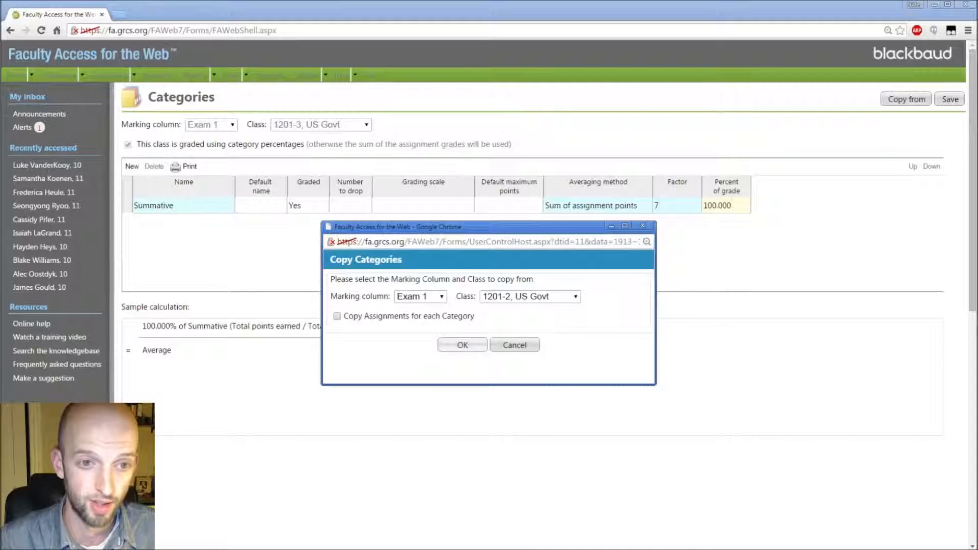
left_click(462, 345)
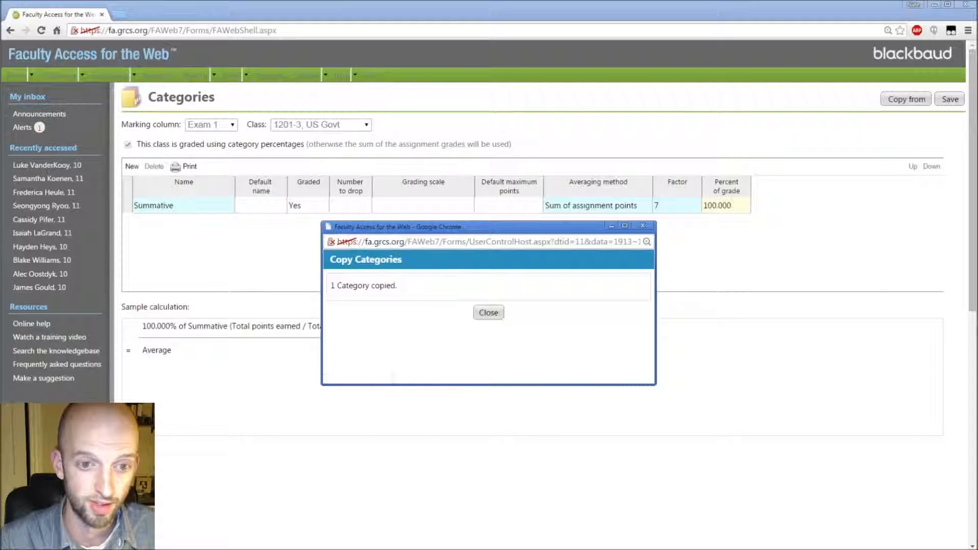
left_click(484, 313)
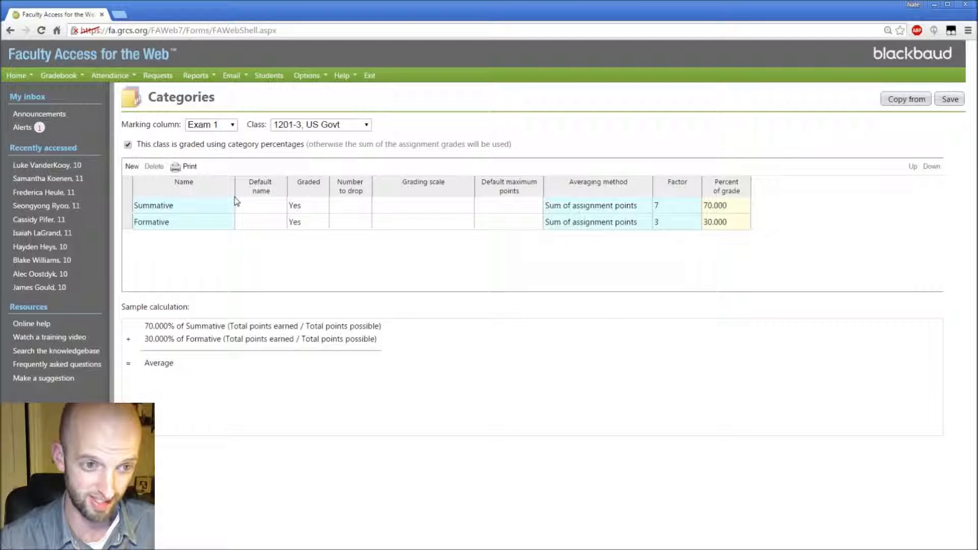
Bring up the gradebook's grade entry and setup options.
left_click(73, 76)
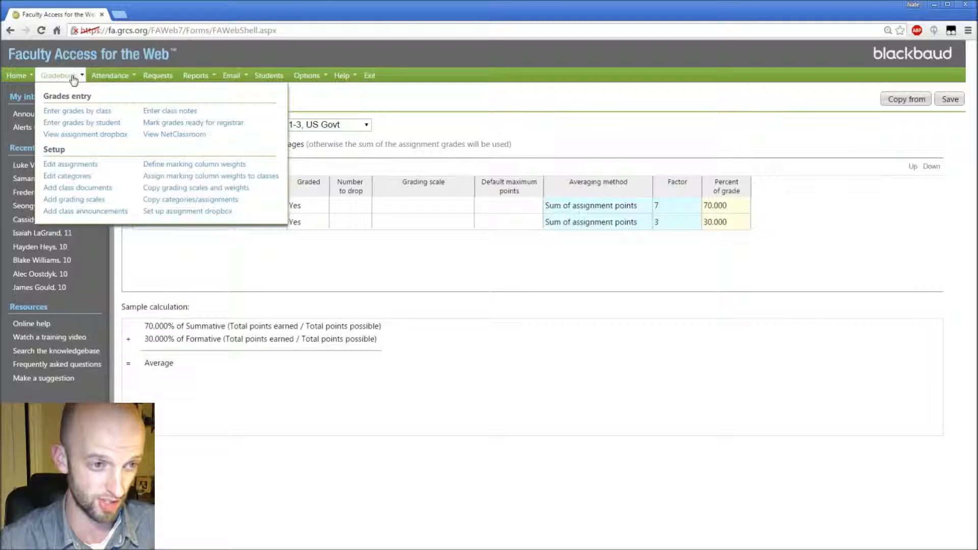